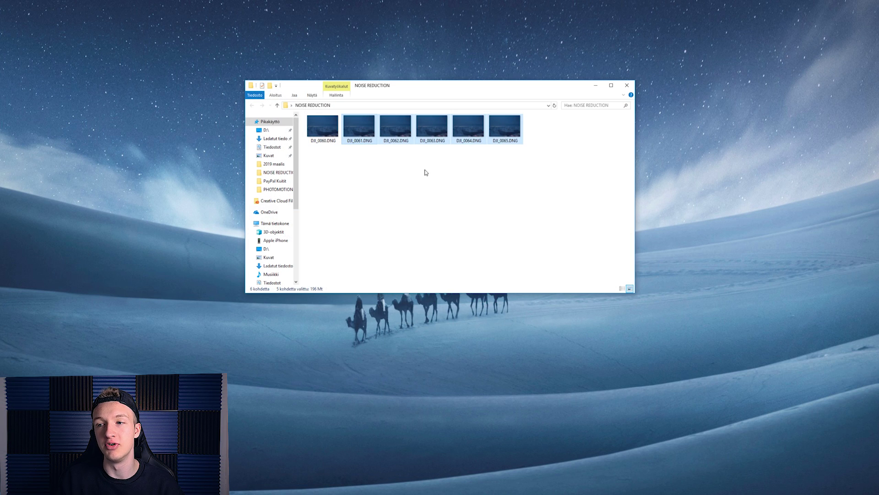
Marquee-select the six DNG shots DJI_0060 to DJI_0065, then clear the selection.
{"action": "left_click_drag", "start_coordinate": [586, 139], "coordinate": [307, 156]}
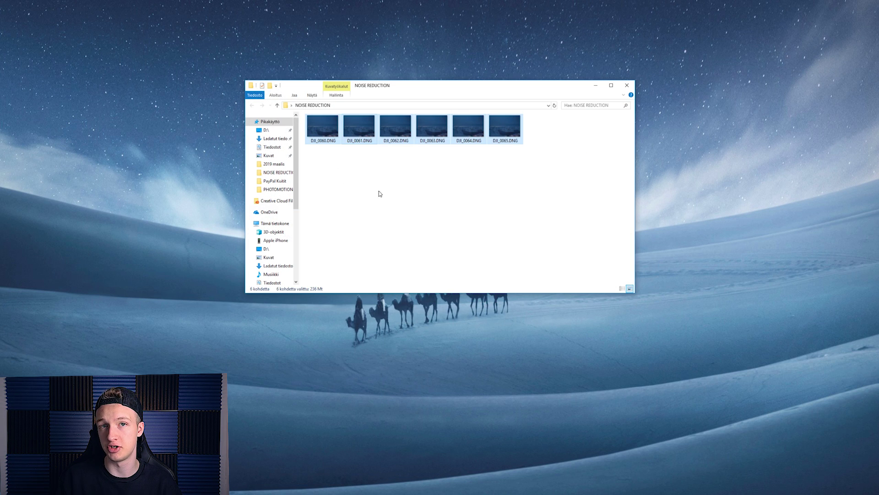
{"action": "left_click", "coordinate": [400, 194]}
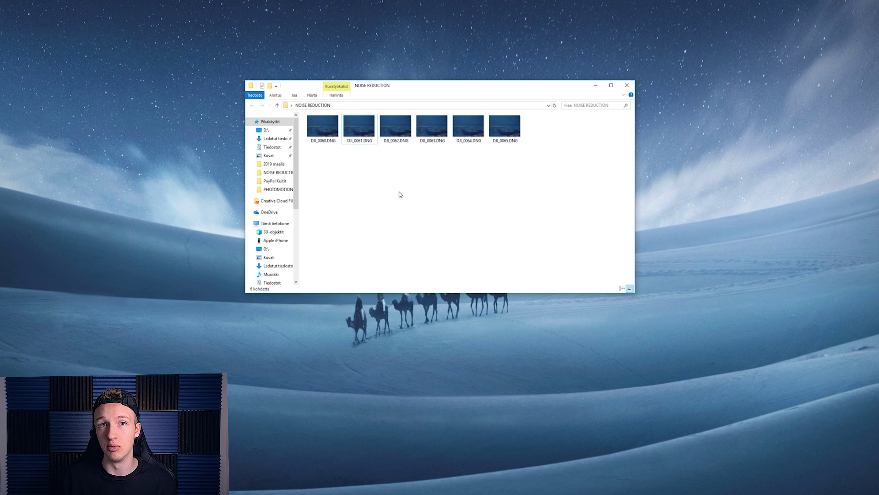
{"action": "double_click", "coordinate": [323, 126]}
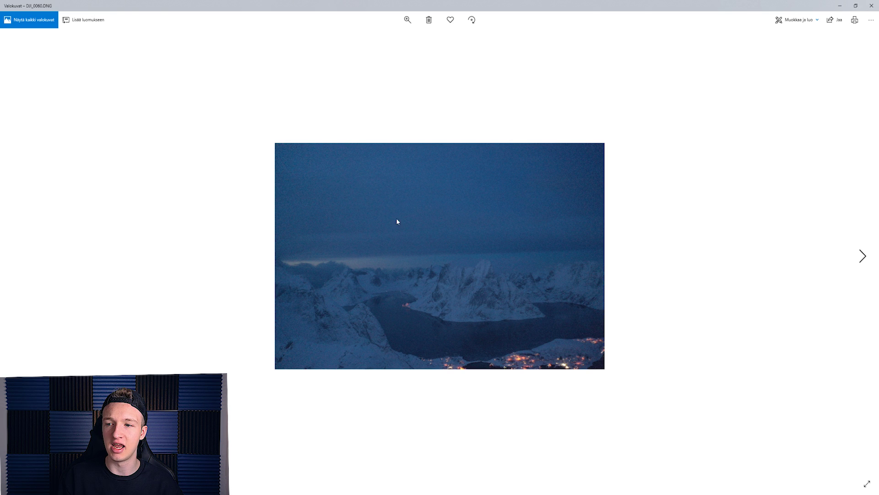
{"action": "key", "text": "Right"}
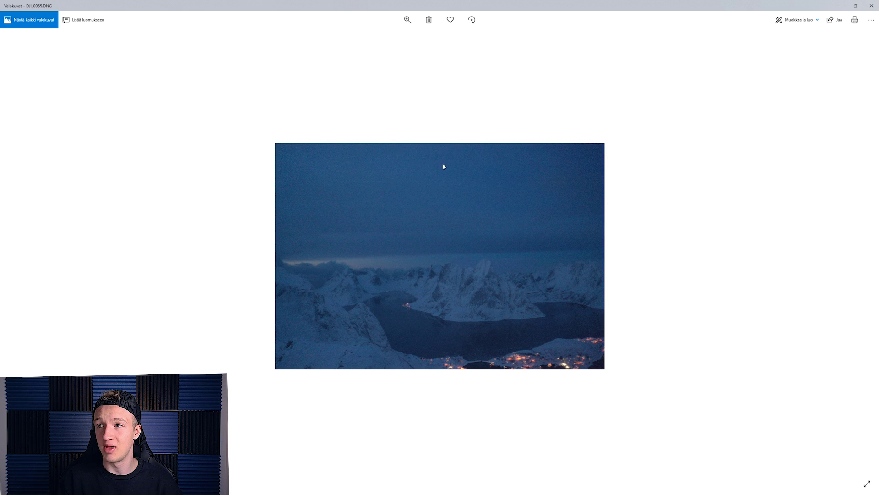
{"action": "left_click", "coordinate": [407, 20]}
{"action": "left_click", "coordinate": [399, 37]}
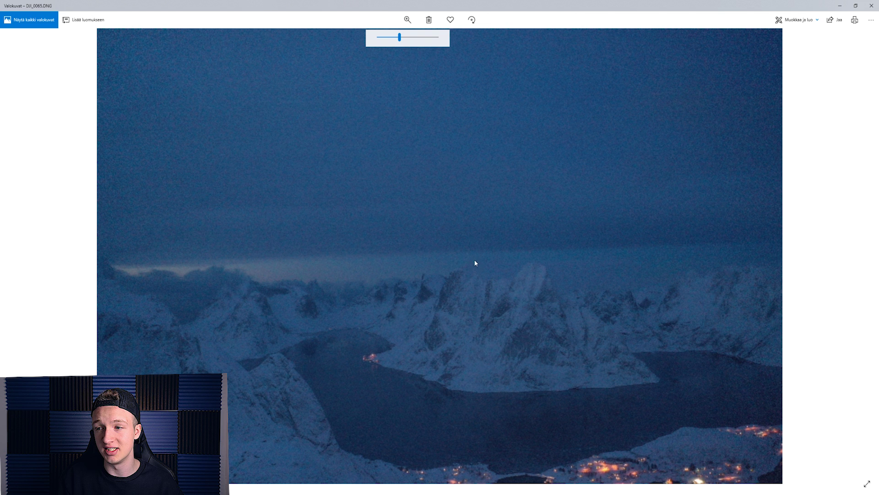
{"action": "left_click", "coordinate": [872, 6]}
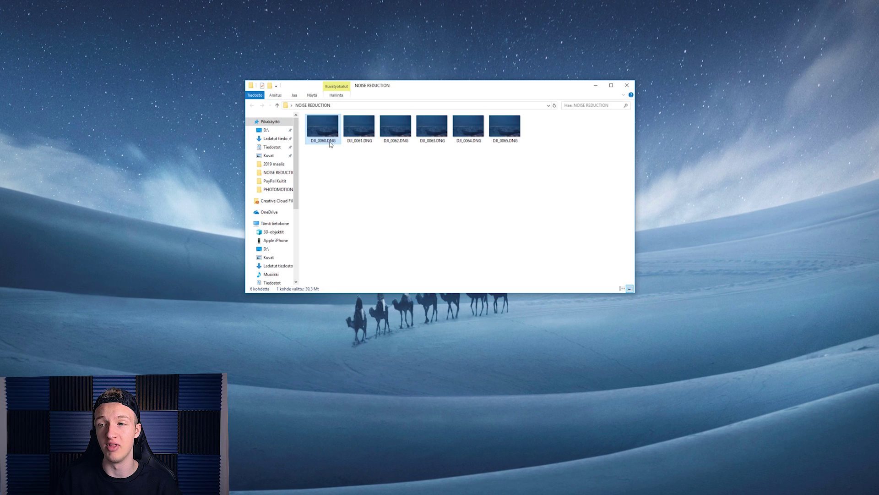
Open DJI_0060.DNG through Camera Raw and place DJI_0061–DJI_0065 above it as smart-object layers.
{"action": "left_click_drag", "start_coordinate": [318, 133], "coordinate": [405, 202]}
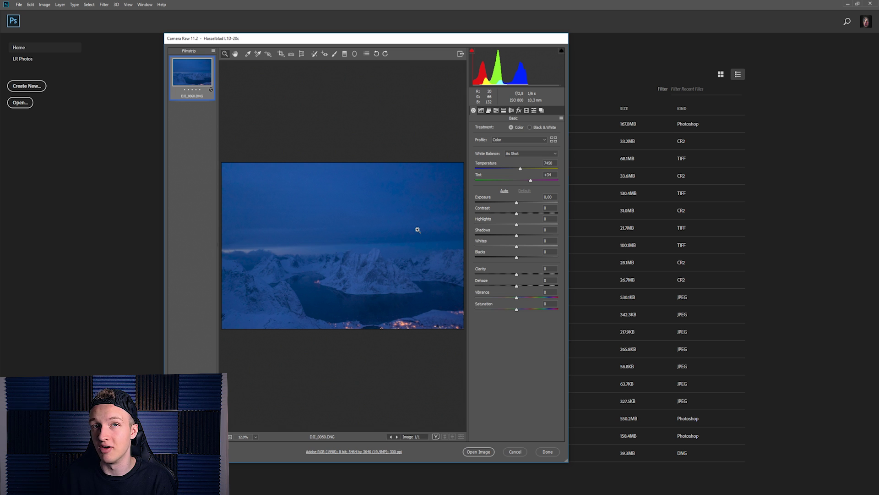
{"action": "left_click", "coordinate": [479, 451]}
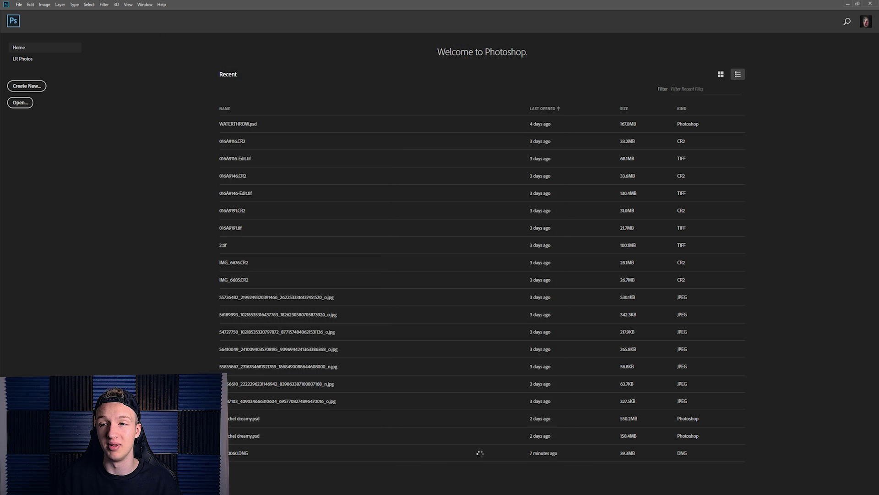
{"action": "key", "text": "alt+Tab"}
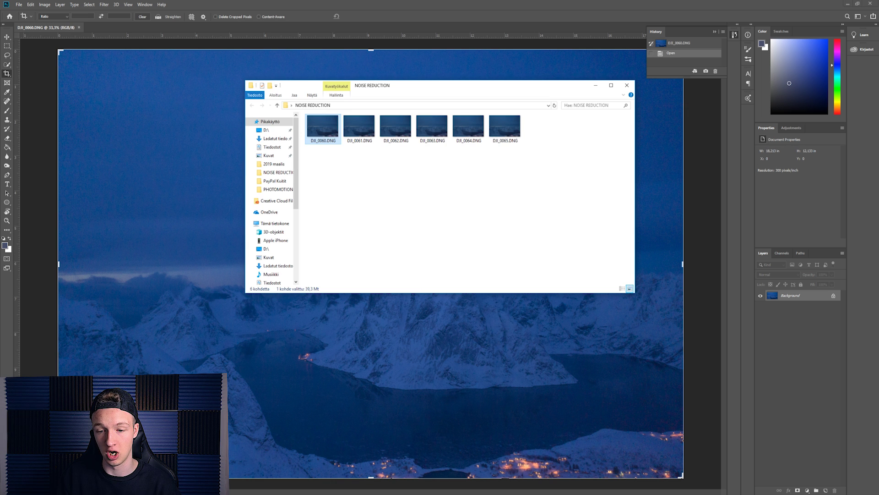
{"action": "left_click_drag", "start_coordinate": [573, 130], "coordinate": [394, 277]}
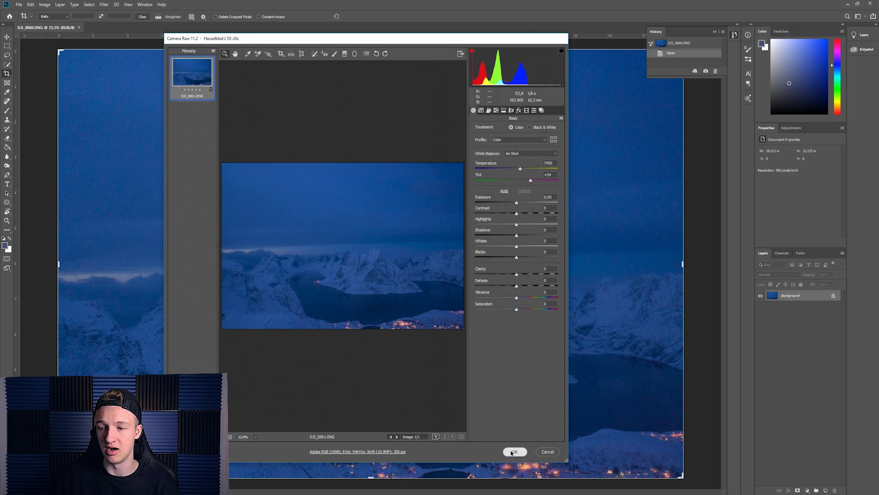
{"action": "left_click", "coordinate": [513, 451]}
{"action": "key", "text": "Return"}
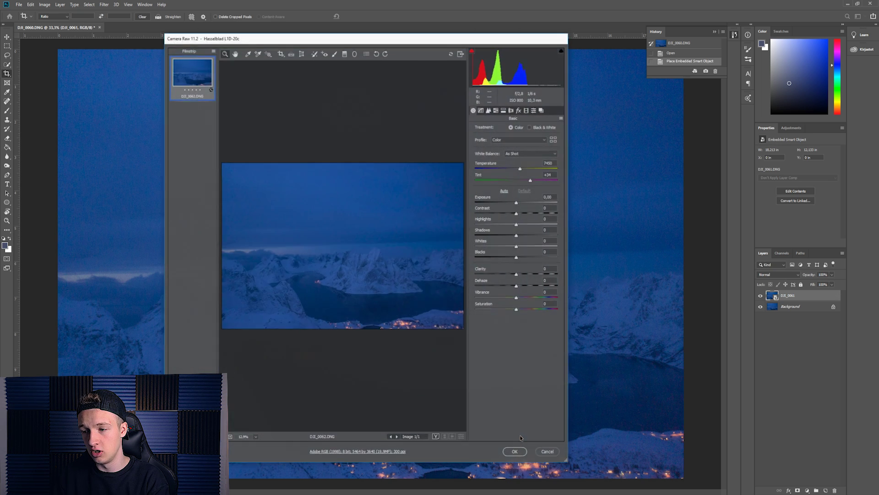
{"action": "left_click", "coordinate": [514, 451]}
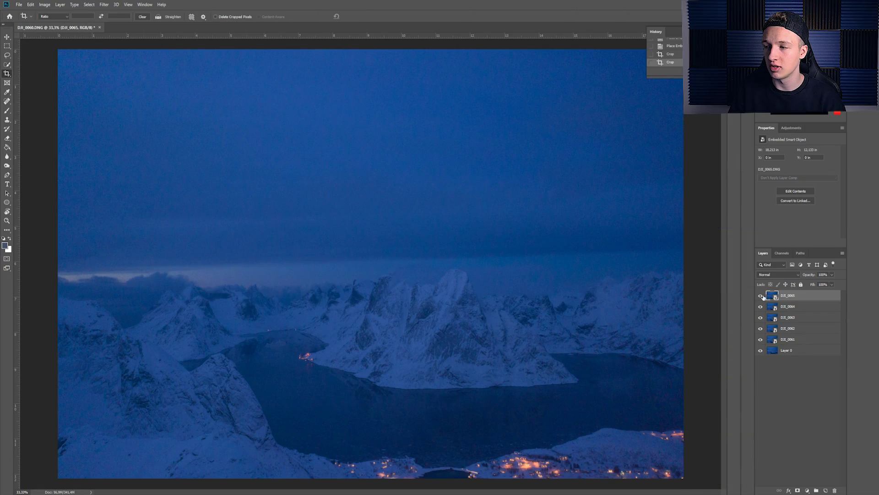
Hide and reshow DJI_0065 and DJI_0063 to compare frames, then select all six layers.
{"action": "left_click", "coordinate": [761, 295]}
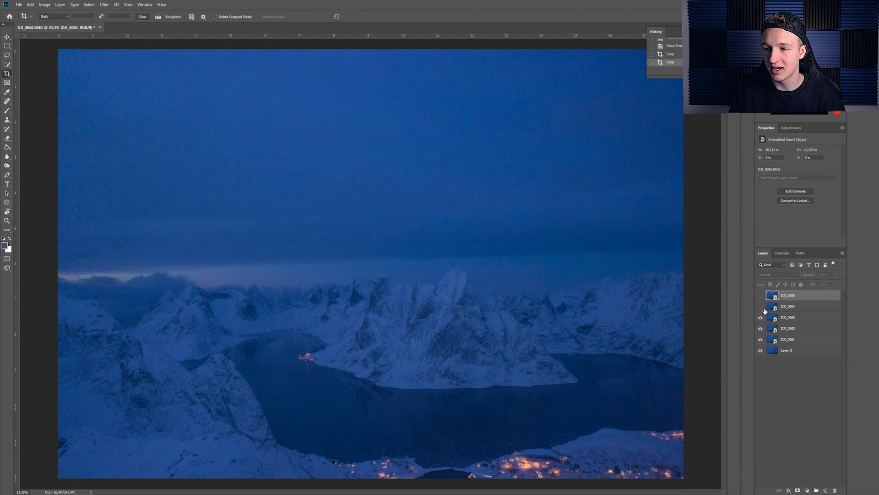
{"action": "left_click", "coordinate": [767, 318]}
{"action": "left_click", "coordinate": [761, 318]}
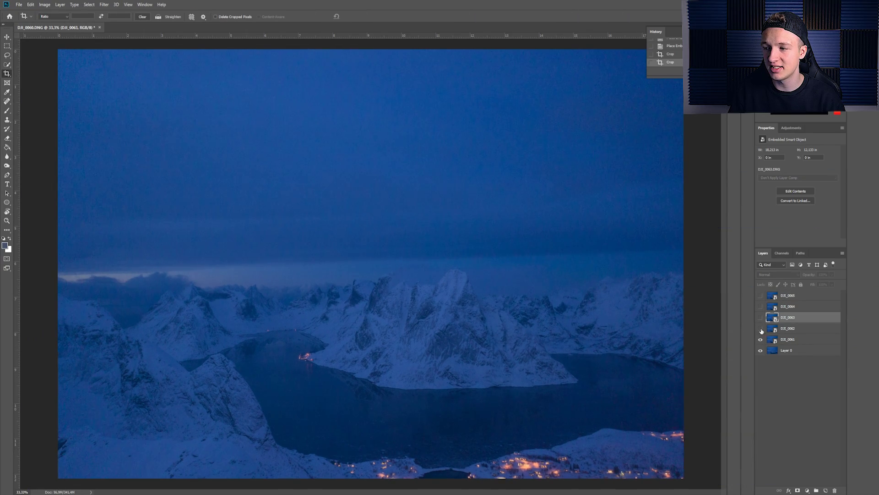
{"action": "left_click", "coordinate": [761, 317]}
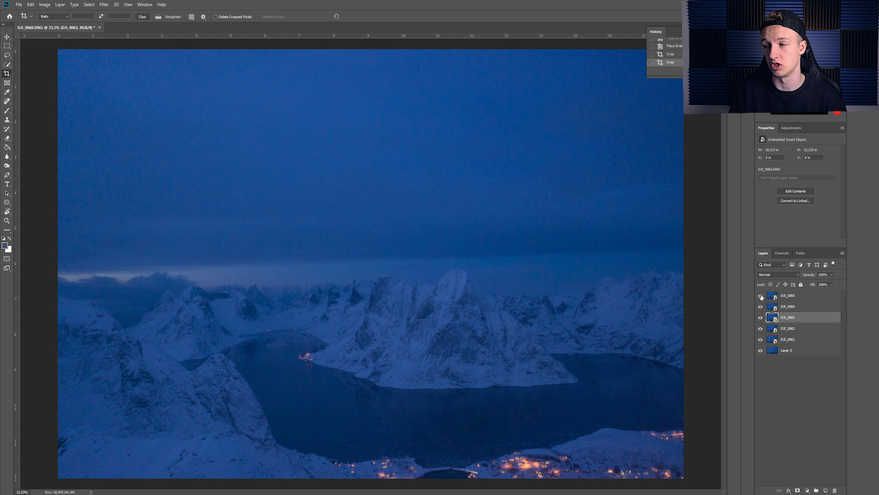
{"action": "left_click", "coordinate": [760, 296]}
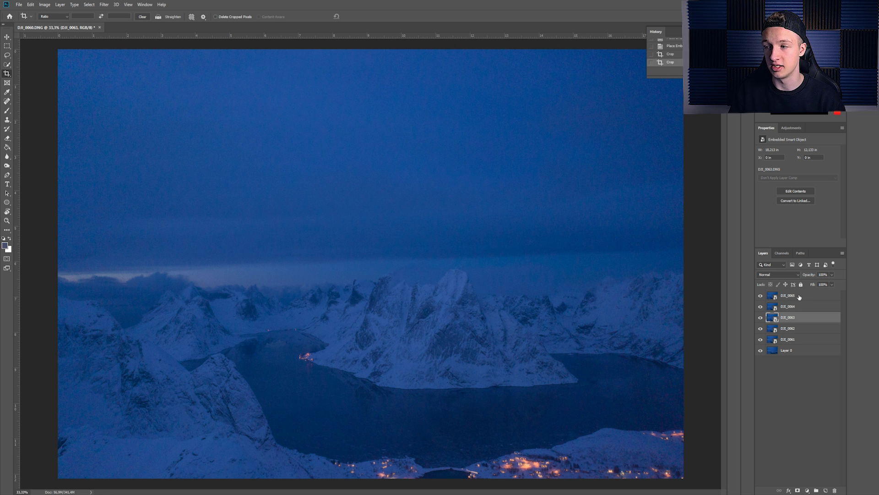
{"action": "left_click", "coordinate": [799, 297]}
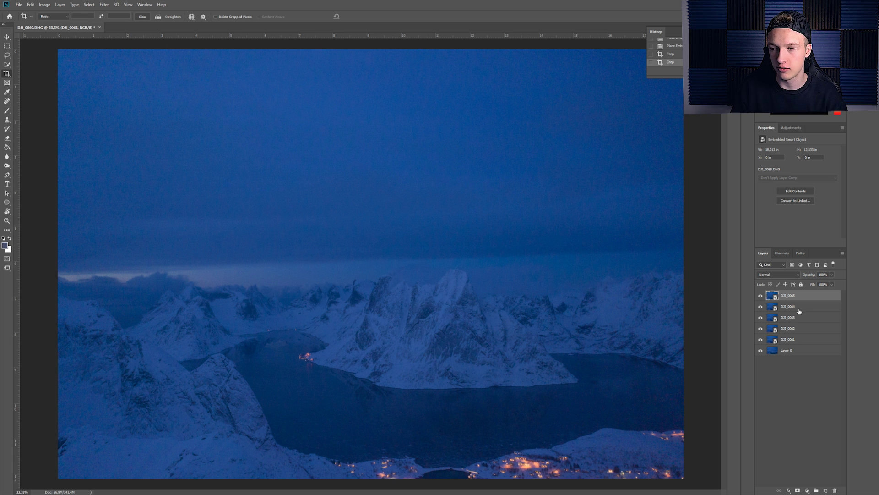
{"action": "key", "text": "ctrl+alt+a"}
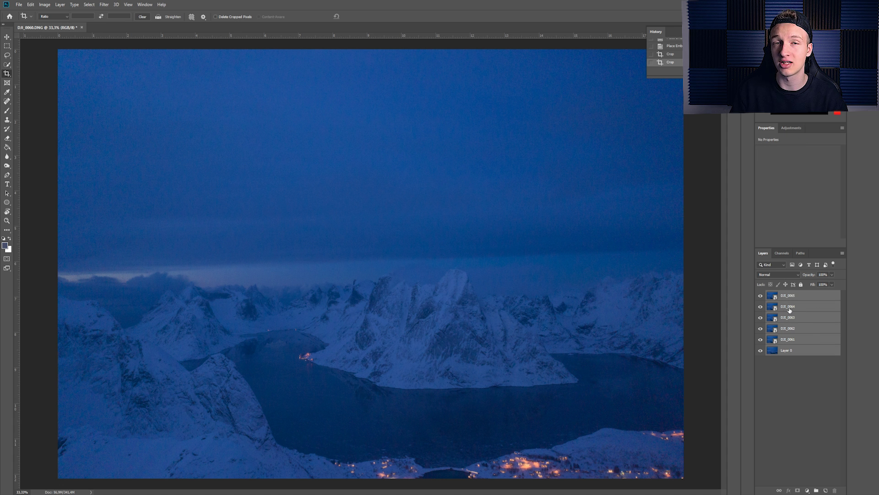
Rasterize the six selected layers and auto-align them with Auto projection.
{"action": "right_click", "coordinate": [794, 296]}
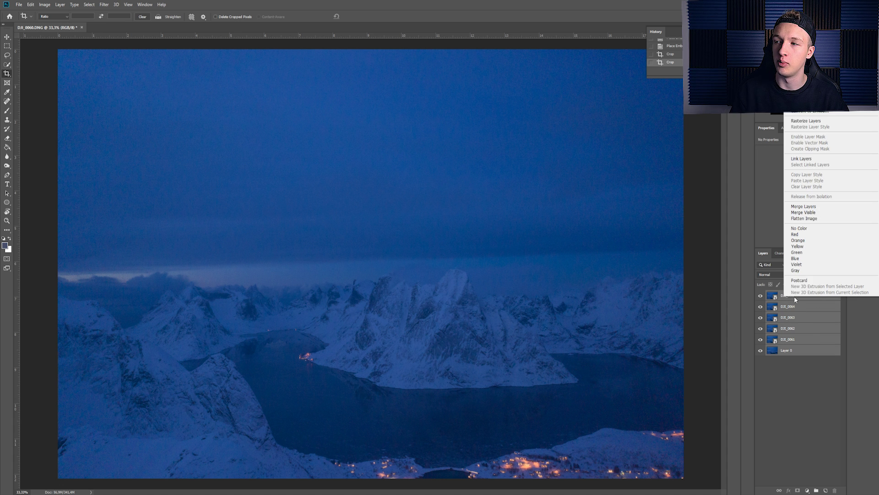
{"action": "left_click", "coordinate": [802, 121]}
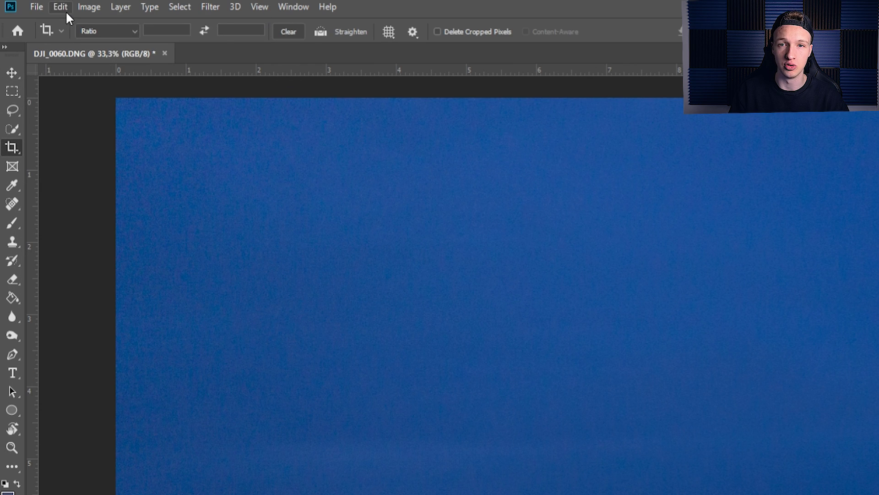
{"action": "left_click", "coordinate": [32, 7]}
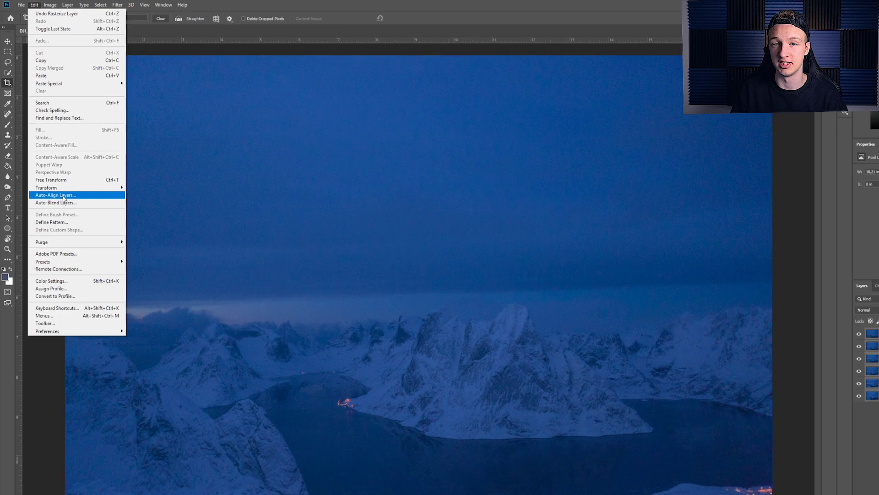
{"action": "left_click", "coordinate": [112, 350]}
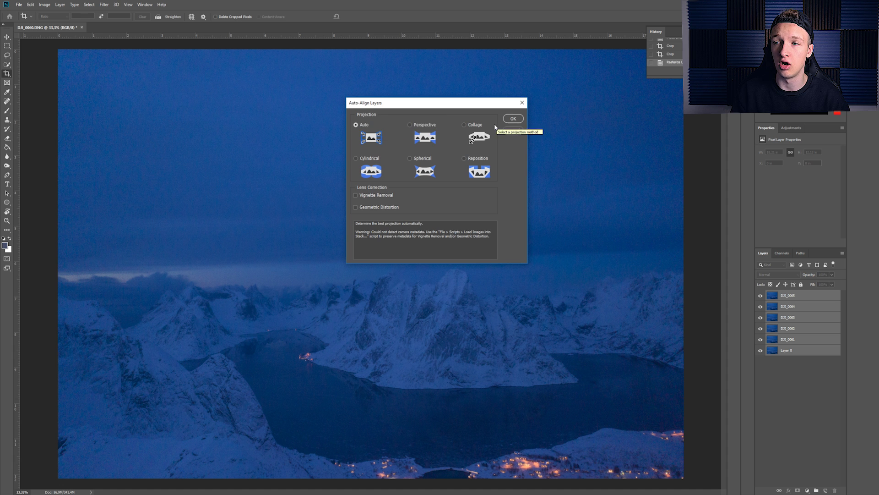
{"action": "left_click", "coordinate": [512, 118]}
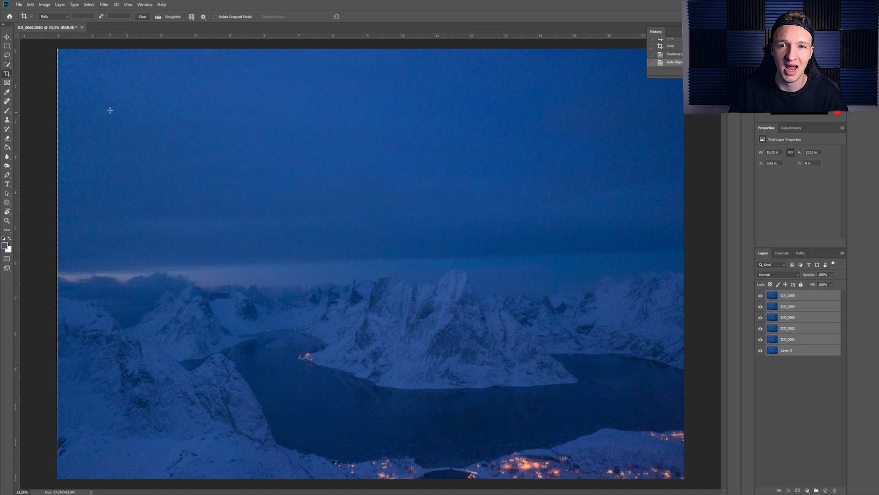
Draw a rectangular marquee on the image, then deselect it.
{"action": "left_click", "coordinate": [7, 46]}
{"action": "left_click_drag", "start_coordinate": [56, 45], "coordinate": [118, 177]}
{"action": "key", "text": "ctrl+d"}
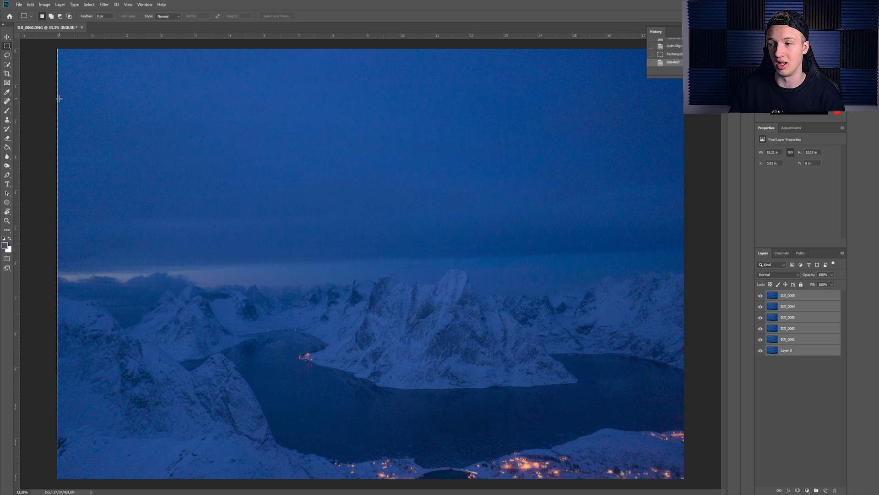
Compare the aligned frames by hiding and reshowing layers at 224% on the peak, then convert them to a smart object.
{"action": "left_click", "coordinate": [760, 306]}
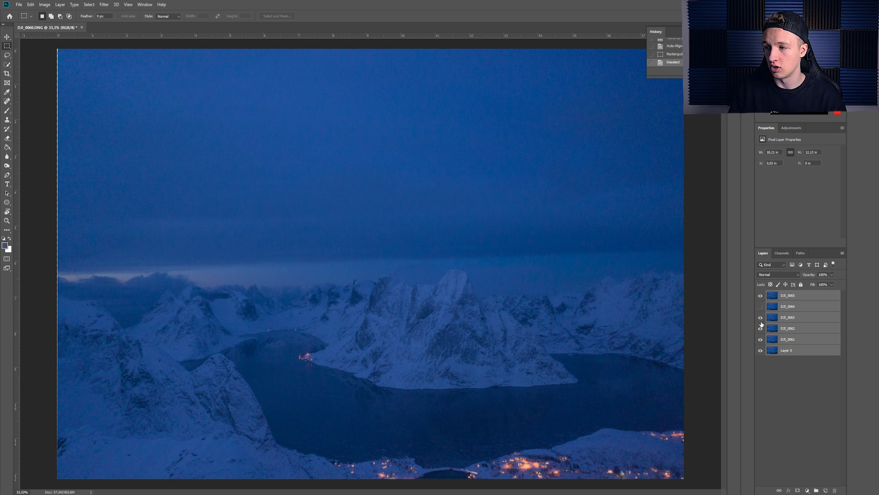
{"action": "left_click_drag", "start_coordinate": [761, 323], "coordinate": [760, 296]}
{"action": "scroll", "coordinate": [419, 310], "scroll_direction": "up", "scroll_amount": 6}
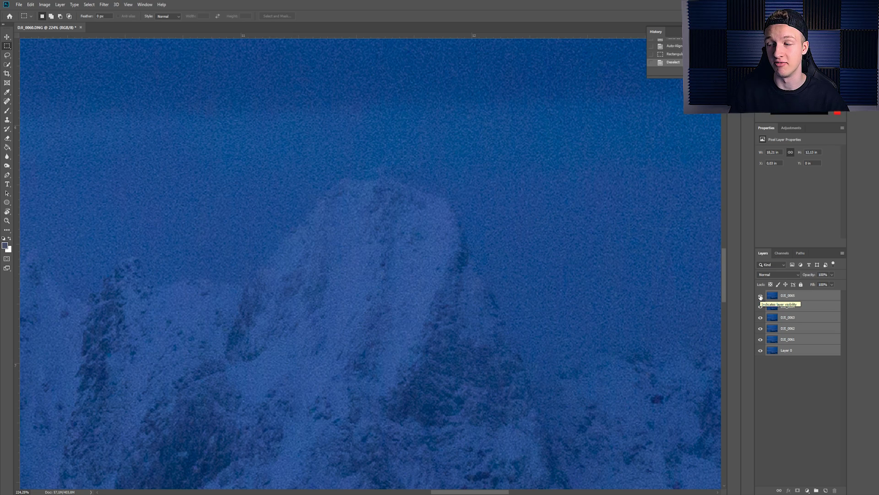
{"action": "left_click", "coordinate": [760, 296]}
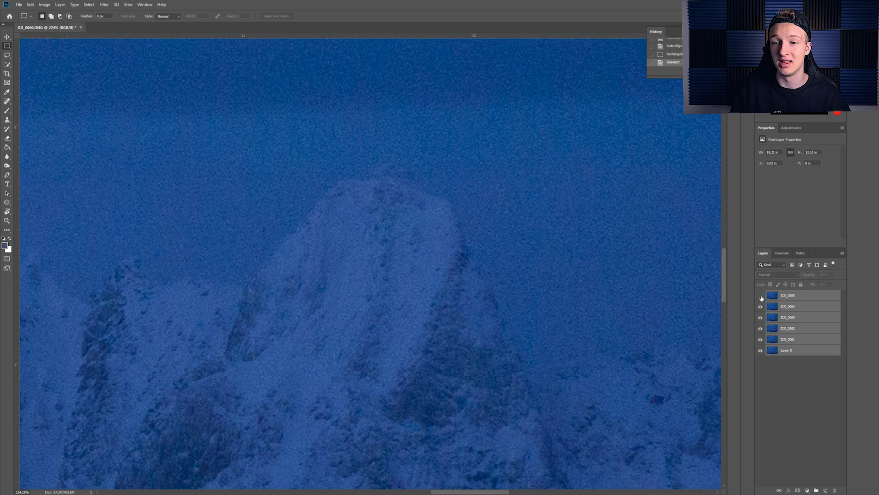
{"action": "left_click", "coordinate": [761, 296]}
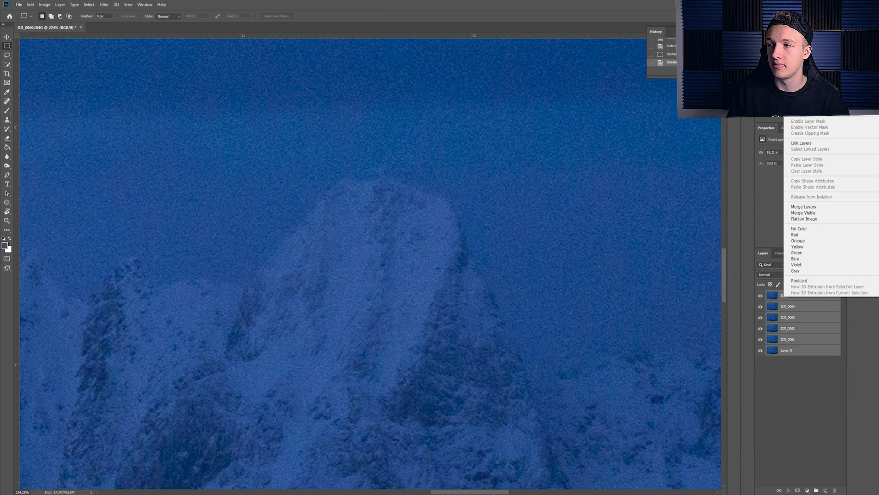
{"action": "left_click", "coordinate": [806, 102]}
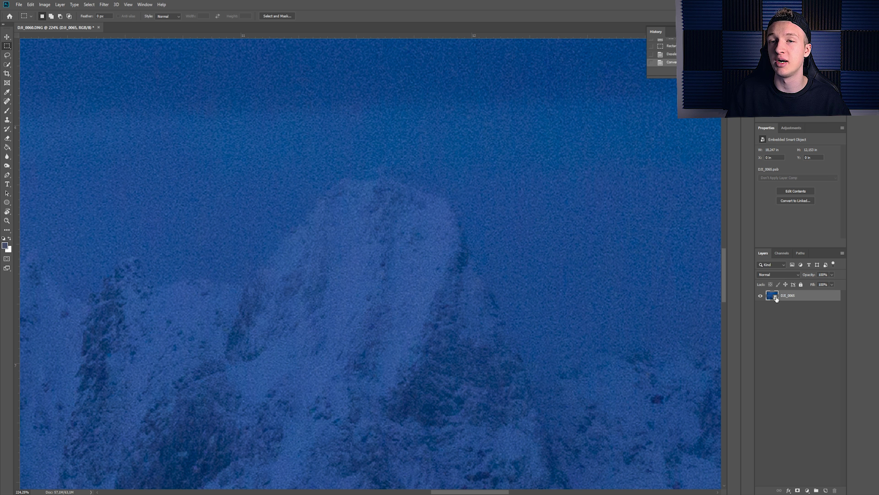
Inspect the DJI_0065 smart object's contents in its .psb document, then close it.
{"action": "double_click", "coordinate": [775, 297]}
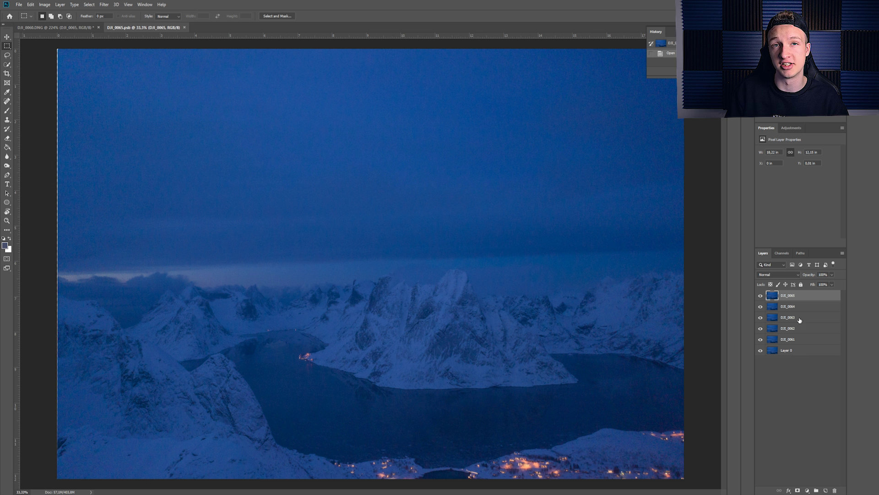
{"action": "left_click", "coordinate": [185, 28]}
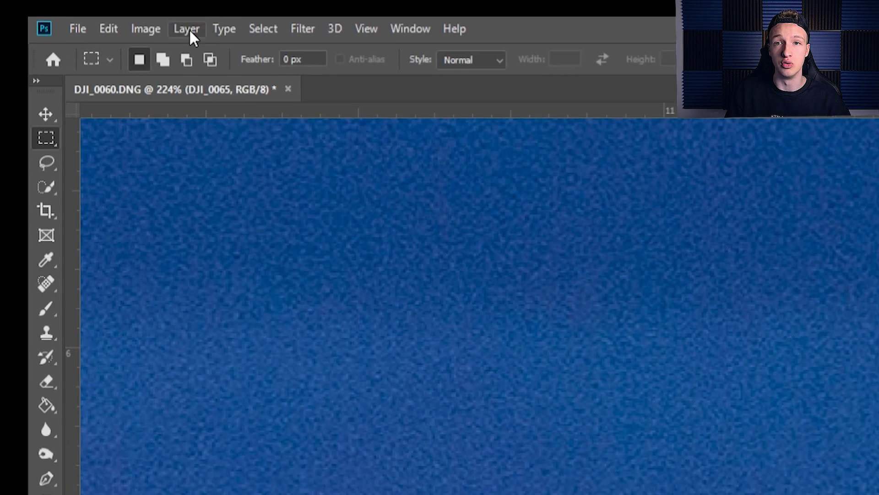
Set the DJI_0065 smart object's stack mode to Median, then undo to view the before state.
{"action": "left_click", "coordinate": [60, 5]}
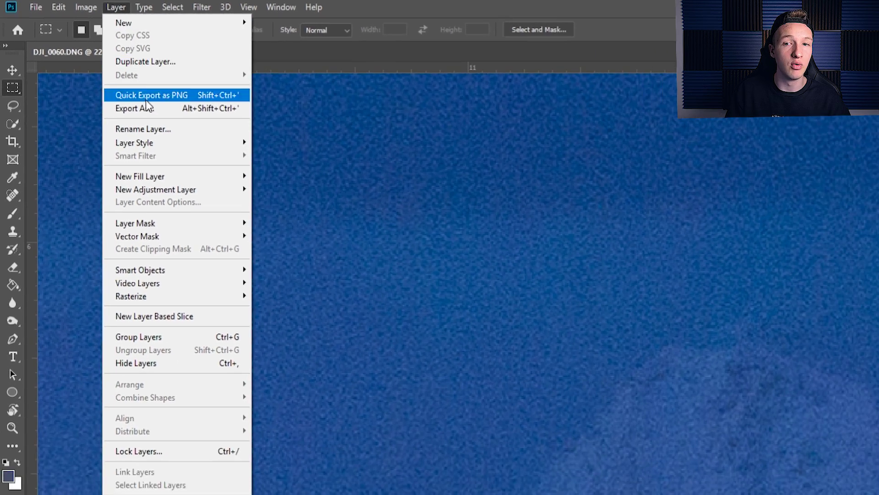
{"action": "mouse_move", "coordinate": [137, 247]}
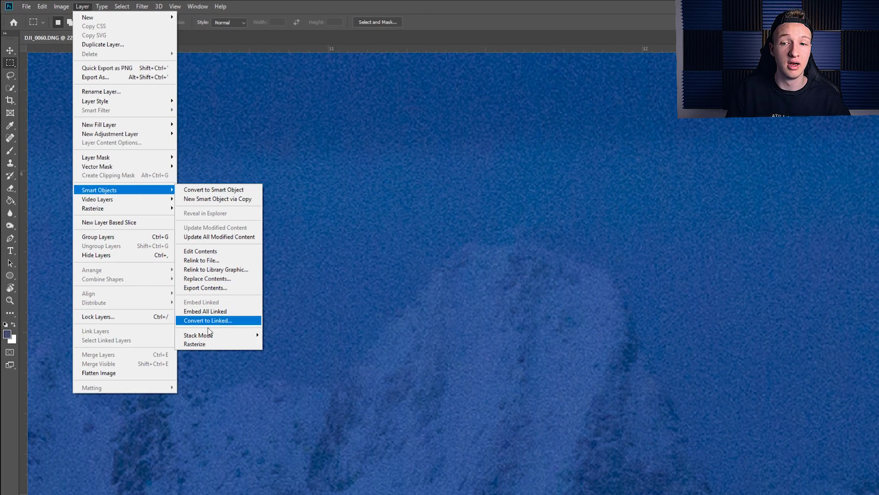
{"action": "mouse_move", "coordinate": [210, 338]}
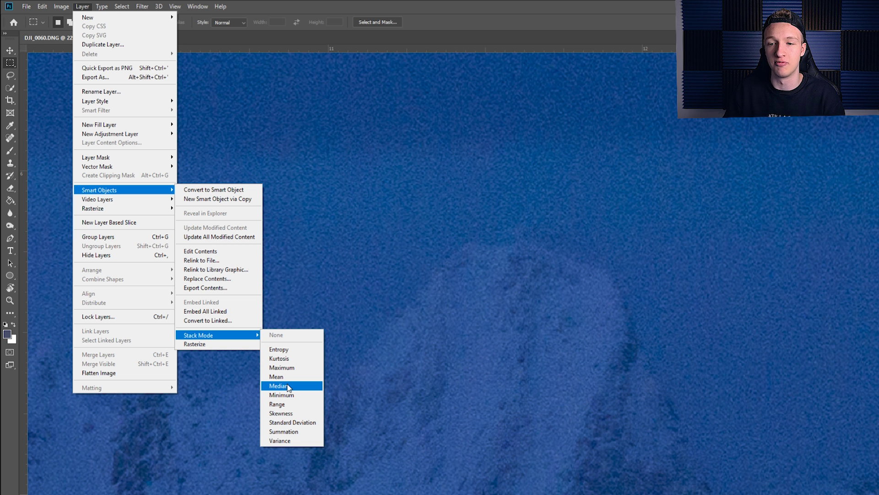
{"action": "left_click", "coordinate": [288, 386]}
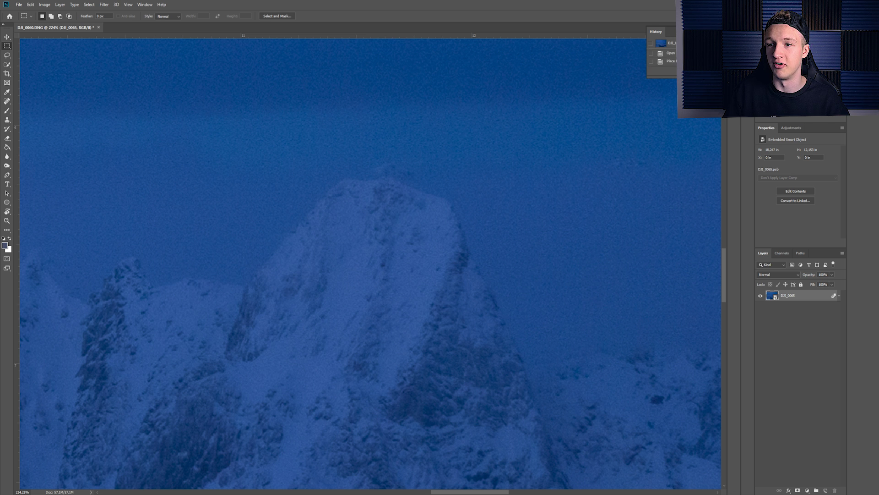
{"action": "key", "text": "ctrl+z"}
Redo the Median stacking and open the Camera Raw Filter zoomed to 200% on the mountains.
{"action": "key", "text": "ctrl+shift+z"}
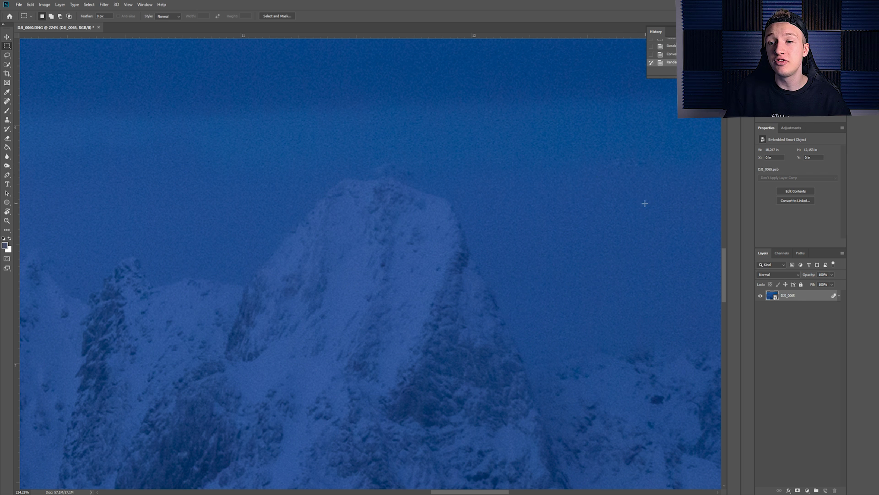
{"action": "left_click", "coordinate": [104, 4]}
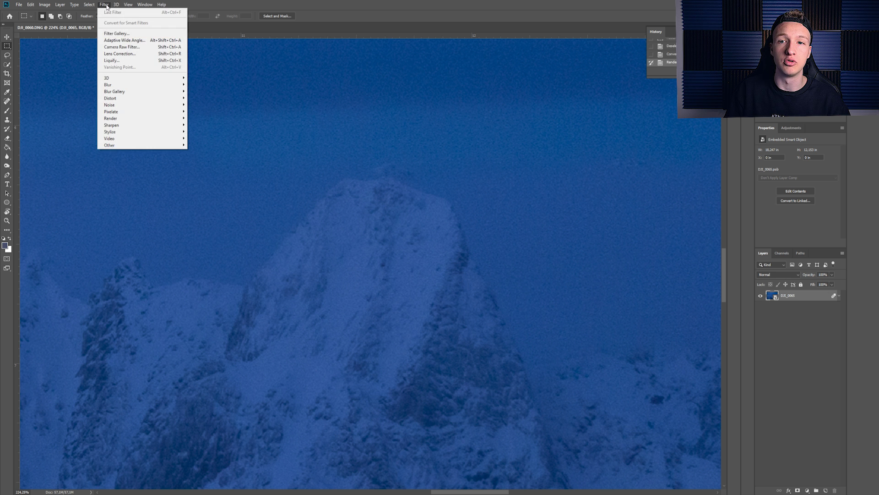
{"action": "left_click", "coordinate": [117, 48]}
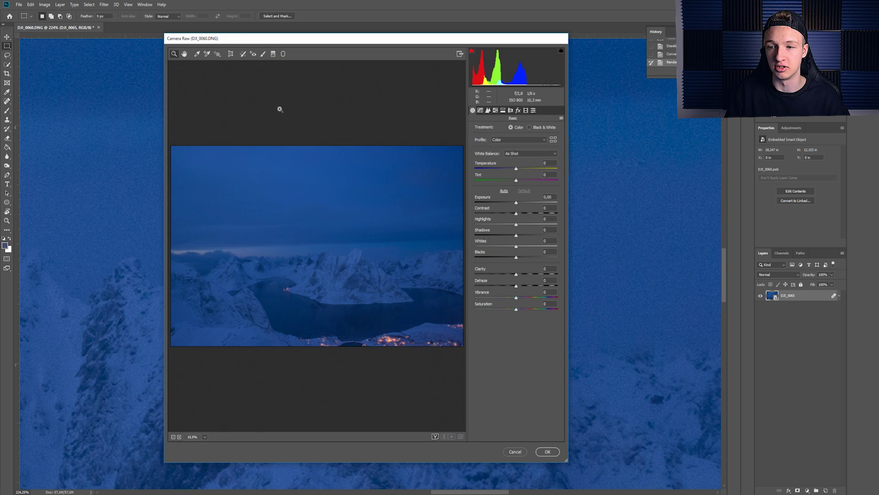
{"action": "left_click", "coordinate": [362, 266]}
{"action": "left_click", "coordinate": [343, 255]}
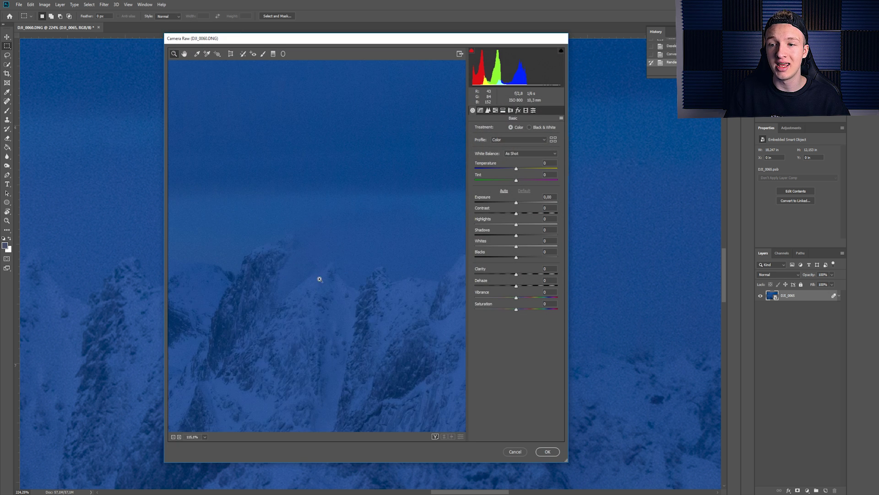
{"action": "left_click", "coordinate": [318, 279]}
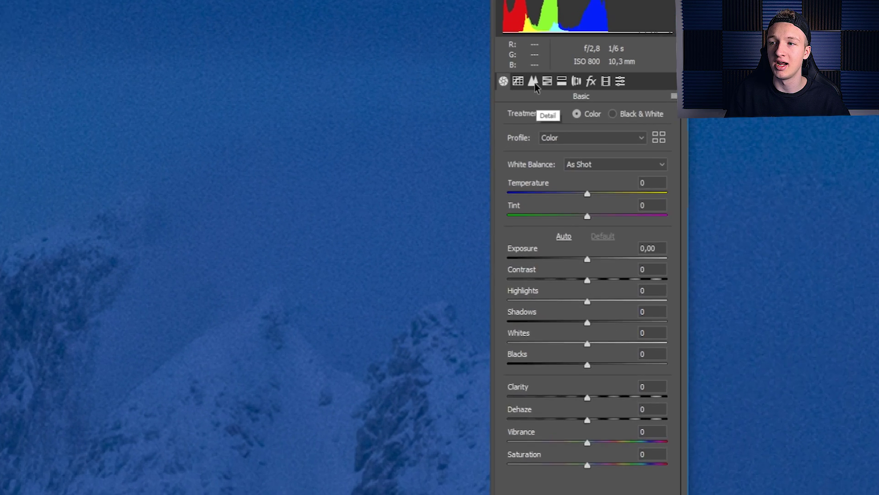
Set Luminance noise reduction to 31 and sharpening Amount to 38, and apply the filter.
{"action": "left_click", "coordinate": [488, 110]}
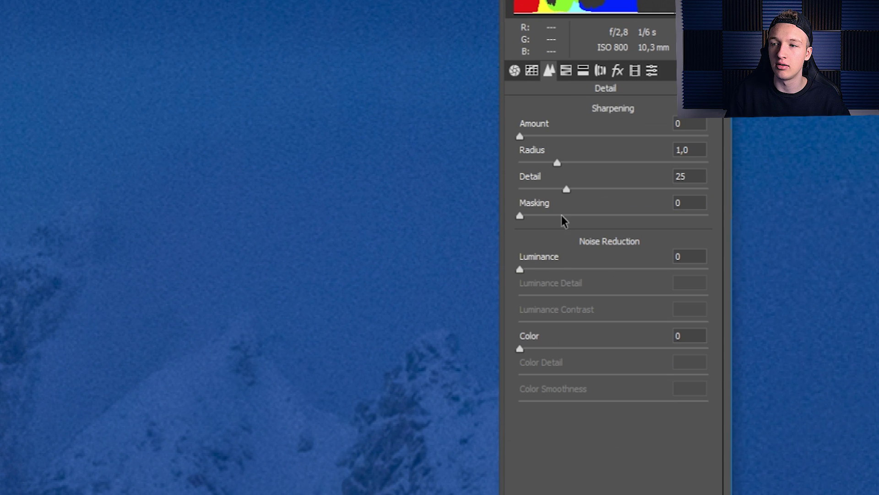
{"action": "left_click_drag", "start_coordinate": [517, 269], "coordinate": [578, 274]}
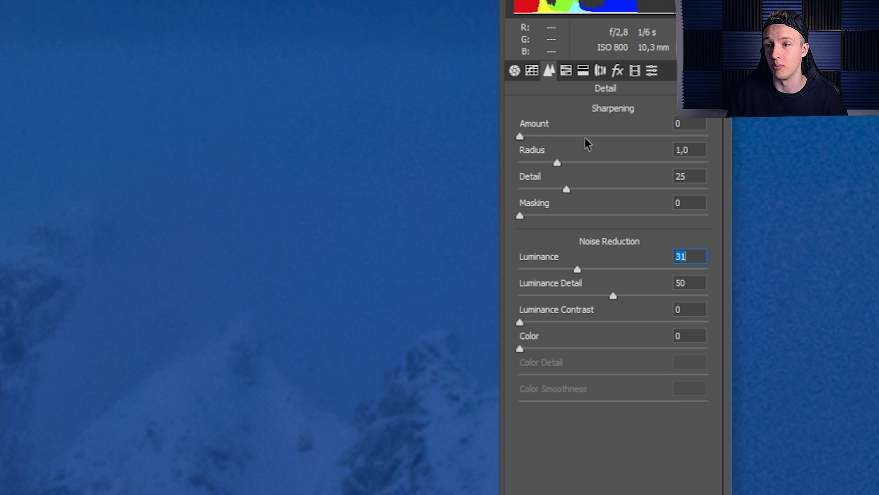
{"action": "left_click_drag", "start_coordinate": [520, 136], "coordinate": [573, 145]}
{"action": "key", "text": "Return"}
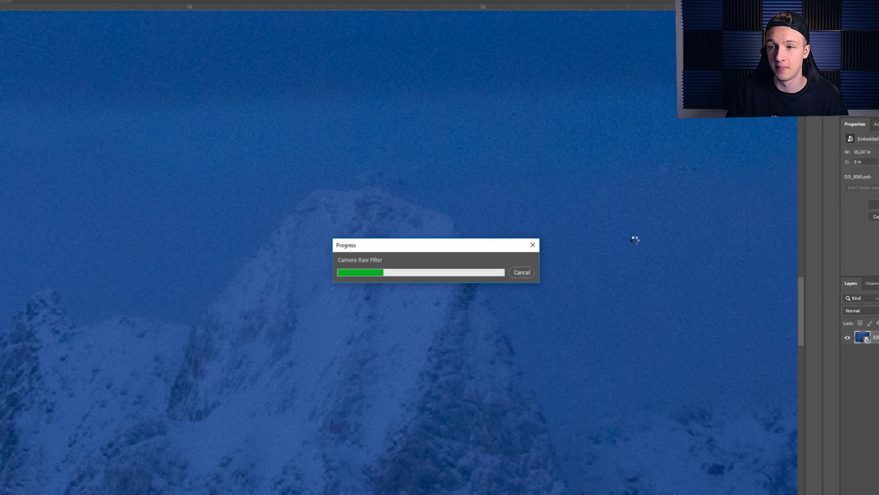